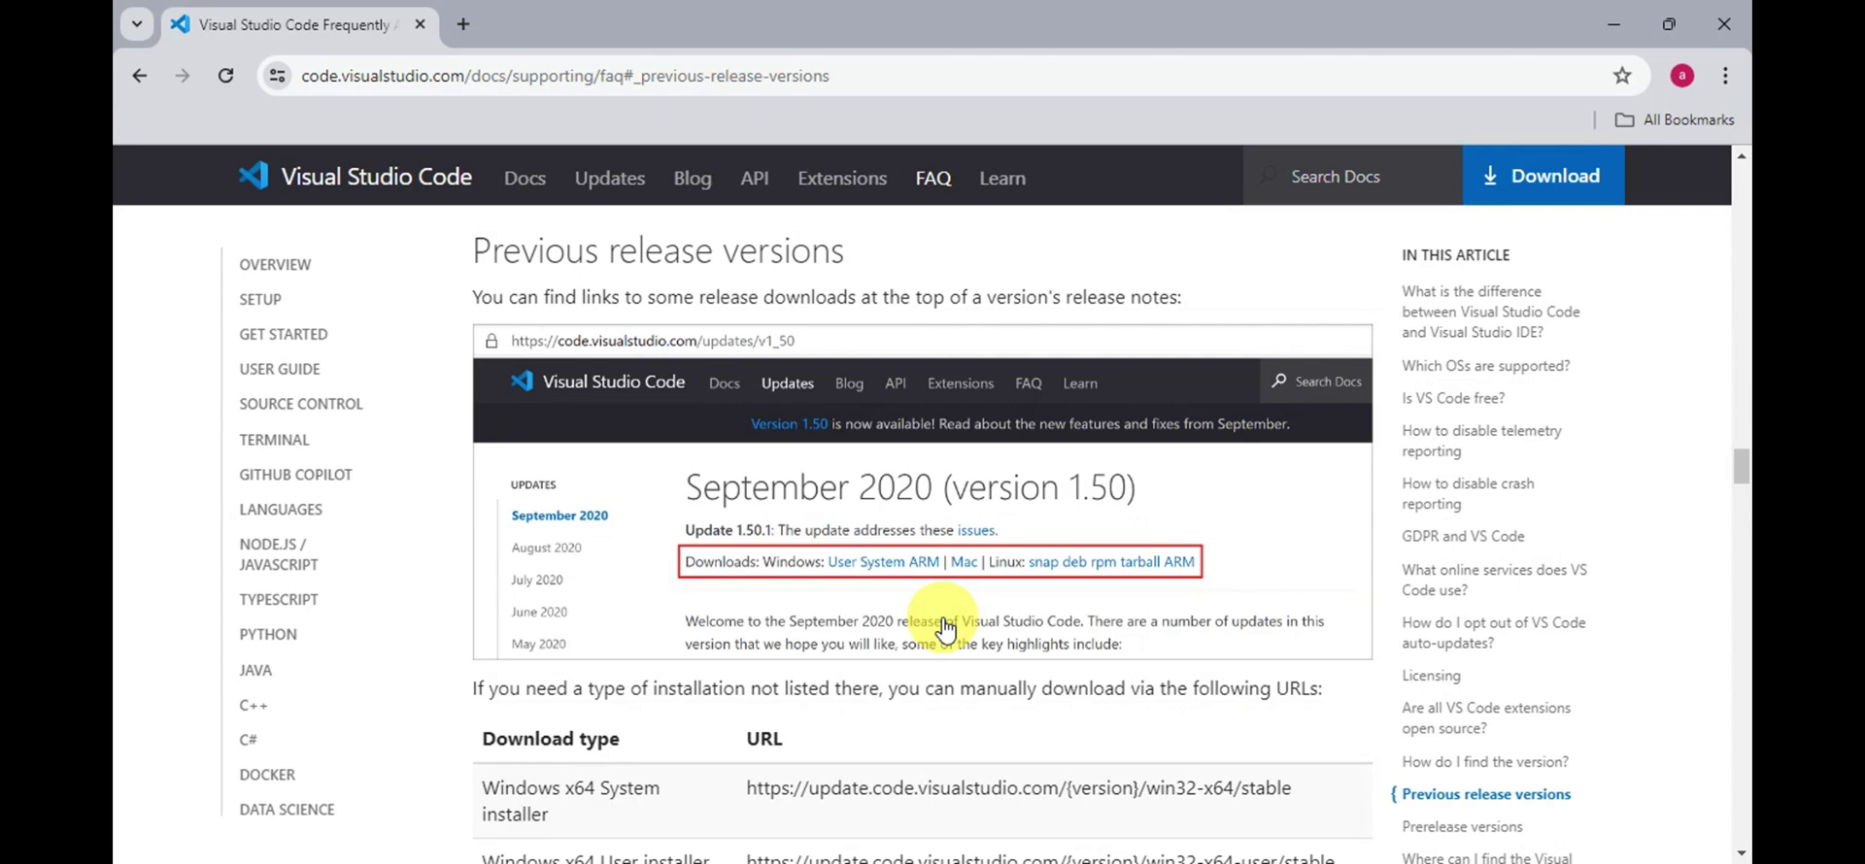
# Open the June 2022 release notes from the list of Visual Studio Code updates.
pyautogui.scroll(20, 787, 538)
pyautogui.click(518, 500)
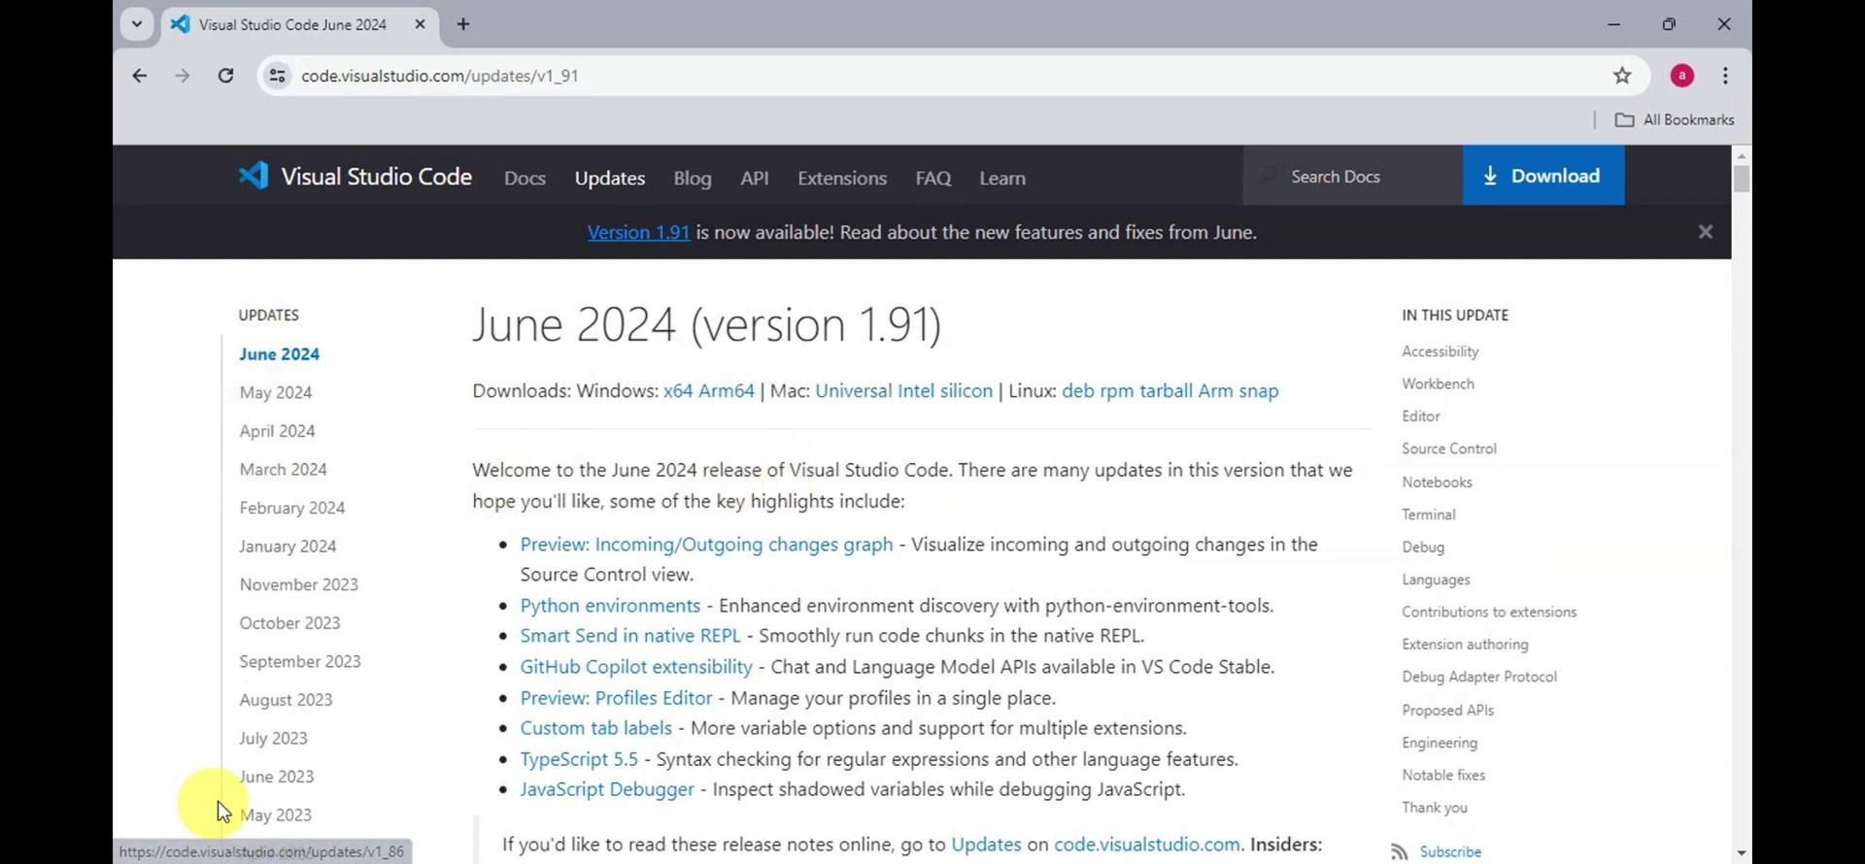
pyautogui.scroll(-3, 281, 417)
pyautogui.scroll(-15, 287, 424)
pyautogui.scroll(-3, 413, 735)
pyautogui.scroll(-1, 285, 633)
pyautogui.scroll(-1, 262, 738)
pyautogui.click(262, 821)
# Copy the address of the Windows download link in the June 2022 release notes.
pyautogui.scroll(-5, 252, 573)
pyautogui.scroll(-5, 287, 586)
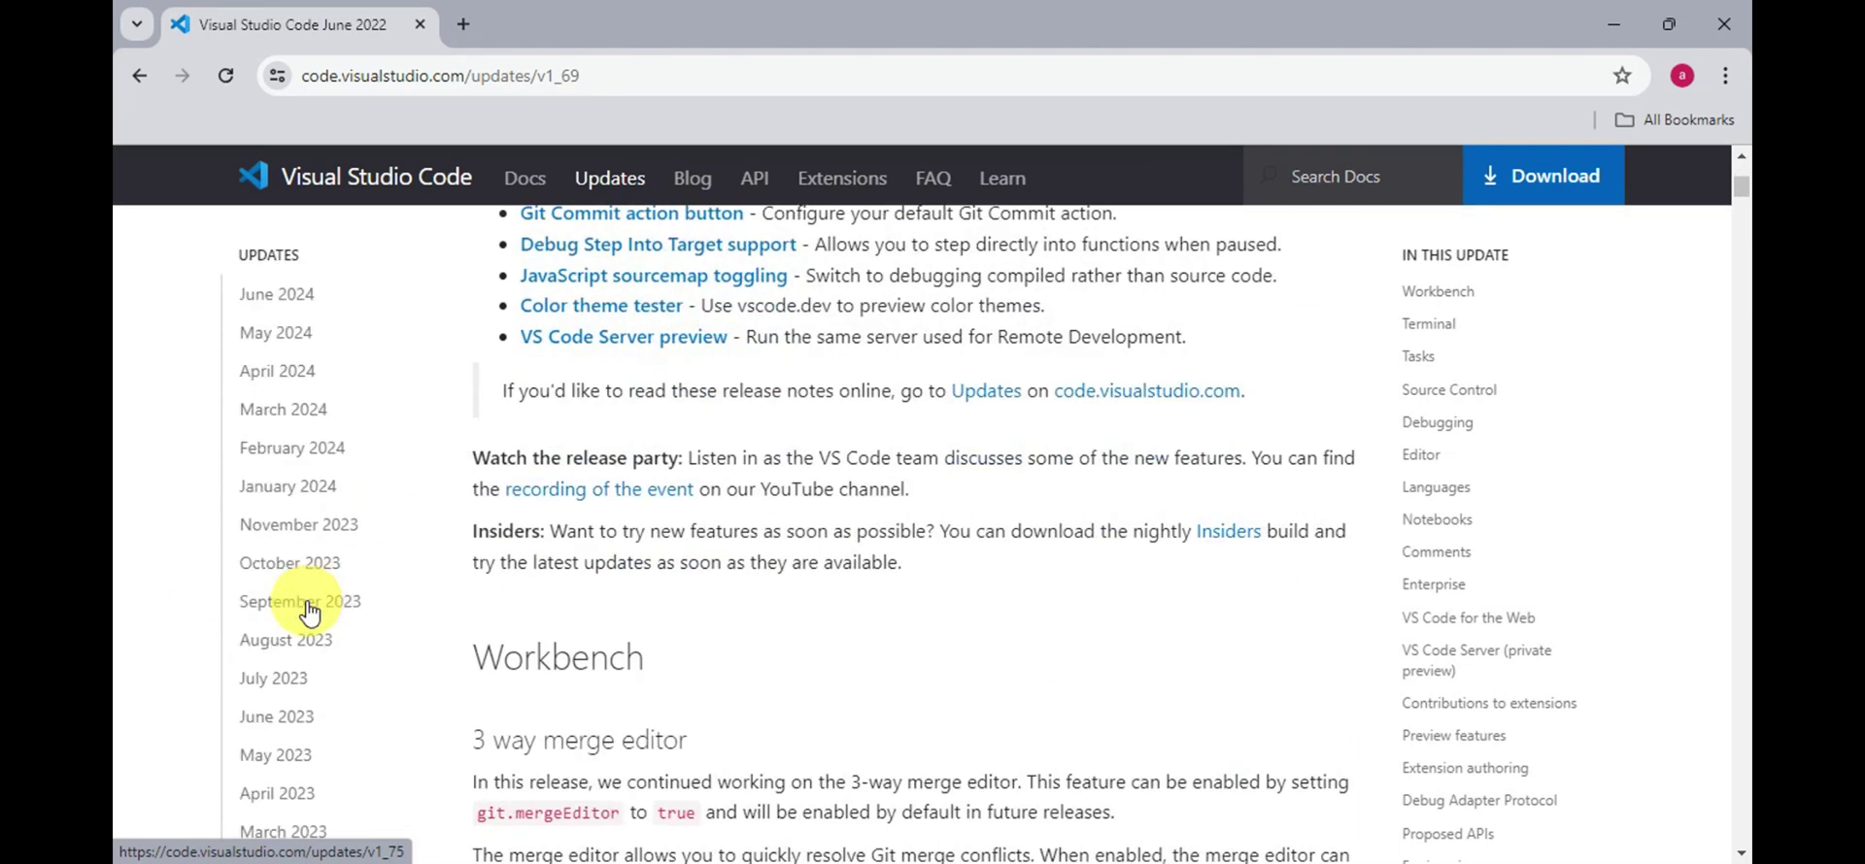
pyautogui.scroll(5, 758, 496)
pyautogui.moveTo(476, 480); pyautogui.dragTo(557, 481)
pyautogui.rightClick(678, 480)
pyautogui.click(720, 693)
# Paste the copied link into a new browser tab's address and trim its platform part to win32-user.
pyautogui.click(463, 24)
pyautogui.rightClick(476, 74)
pyautogui.click(585, 271)
pyautogui.doubleClick(720, 78)
pyautogui.press('BackSpace')
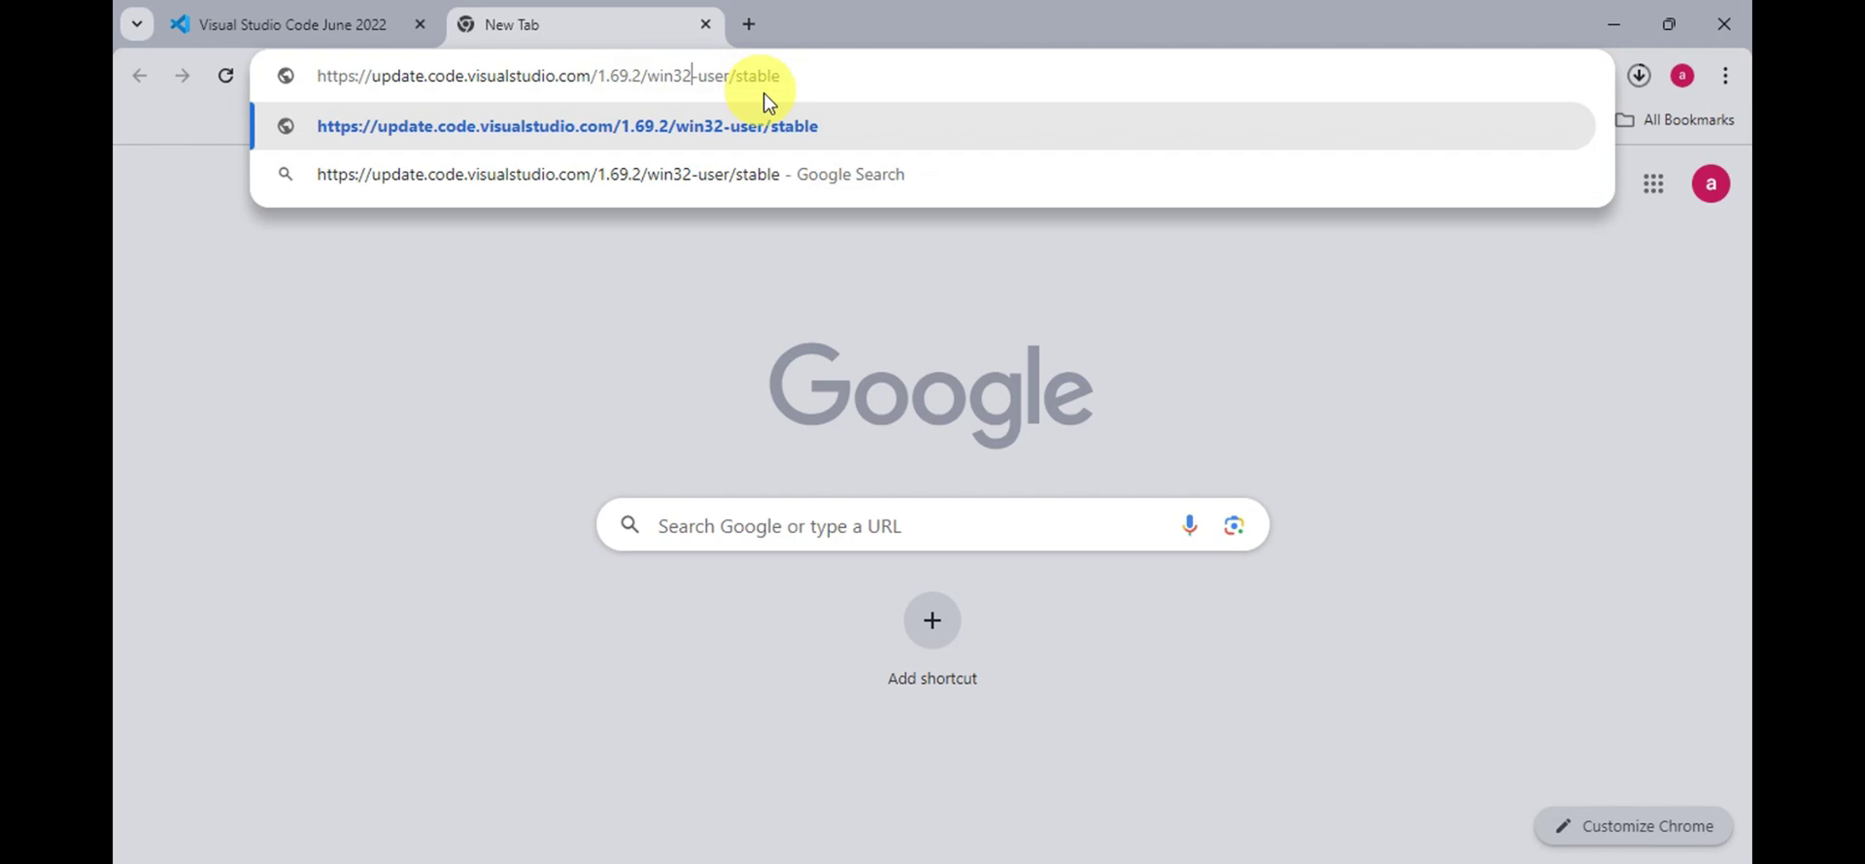
# Change the version in the download URL to 1.67.2 and load it to download the installer.
pyautogui.moveTo(605, 75)
pyautogui.mouseDown()
pyautogui.moveTo(633, 75)
pyautogui.moveTo(615, 78)
pyautogui.mouseUp()
pyautogui.press('Escape')
pyautogui.click(610, 78)
pyautogui.write('7')
pyautogui.press('Return')
# Run the downloaded installer, accept the license agreement, and keep the default destination and Start Menu folders.
pyautogui.click(1465, 190)
pyautogui.click(665, 604)
pyautogui.click(1125, 677)
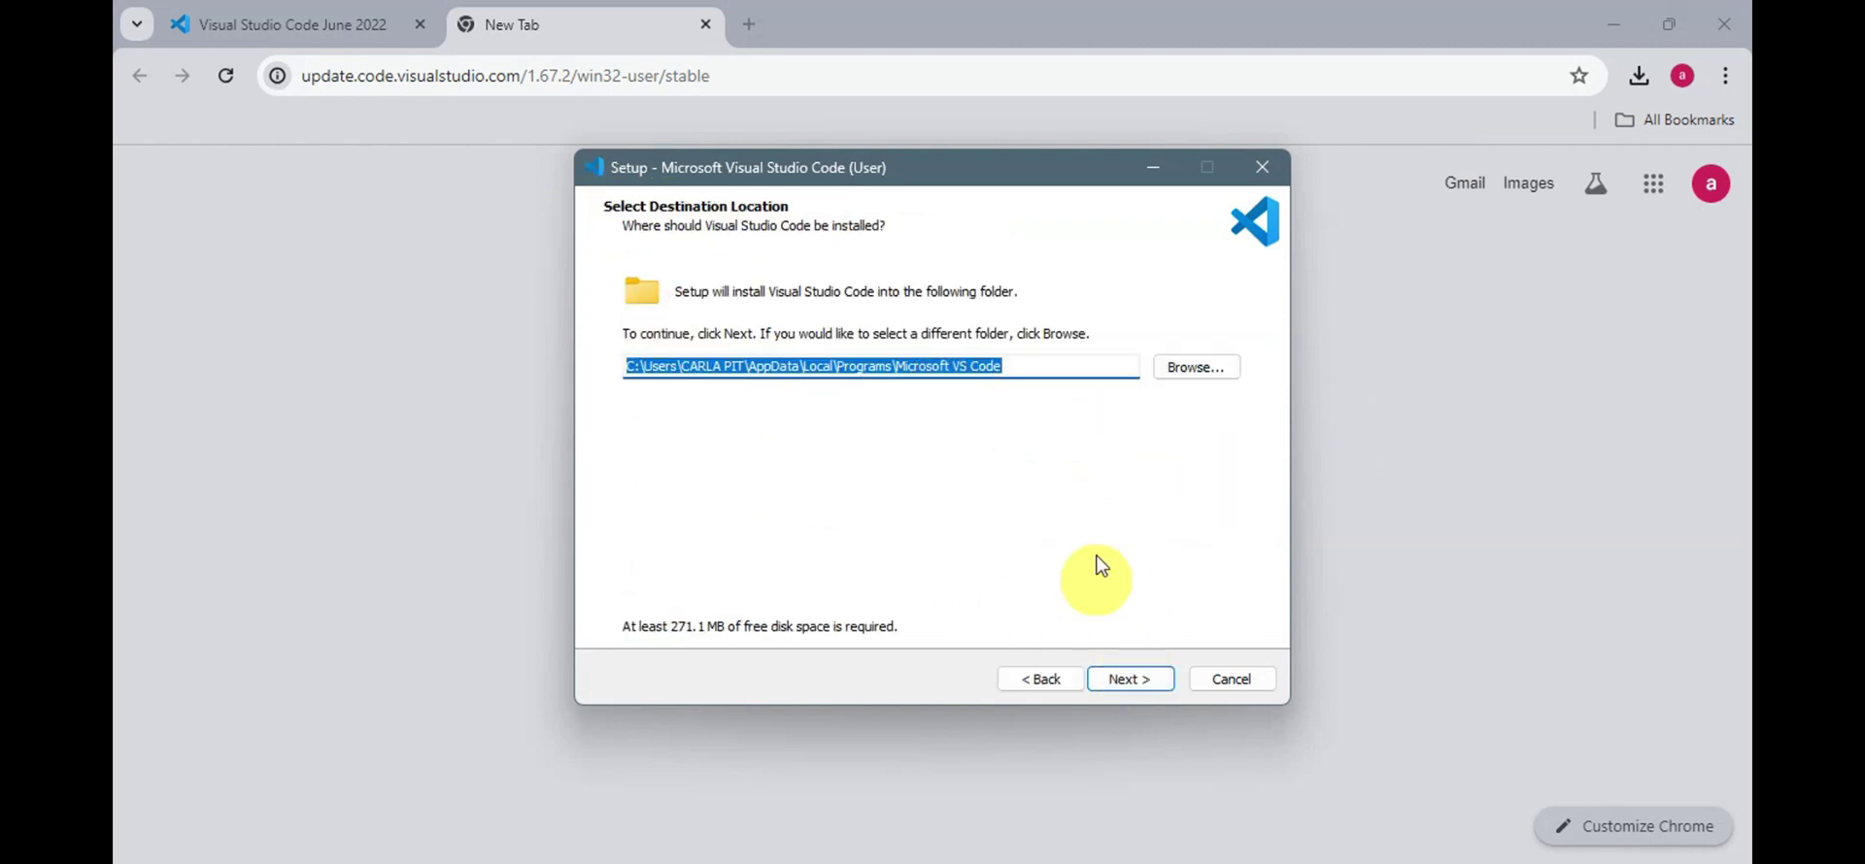
pyautogui.click(1130, 688)
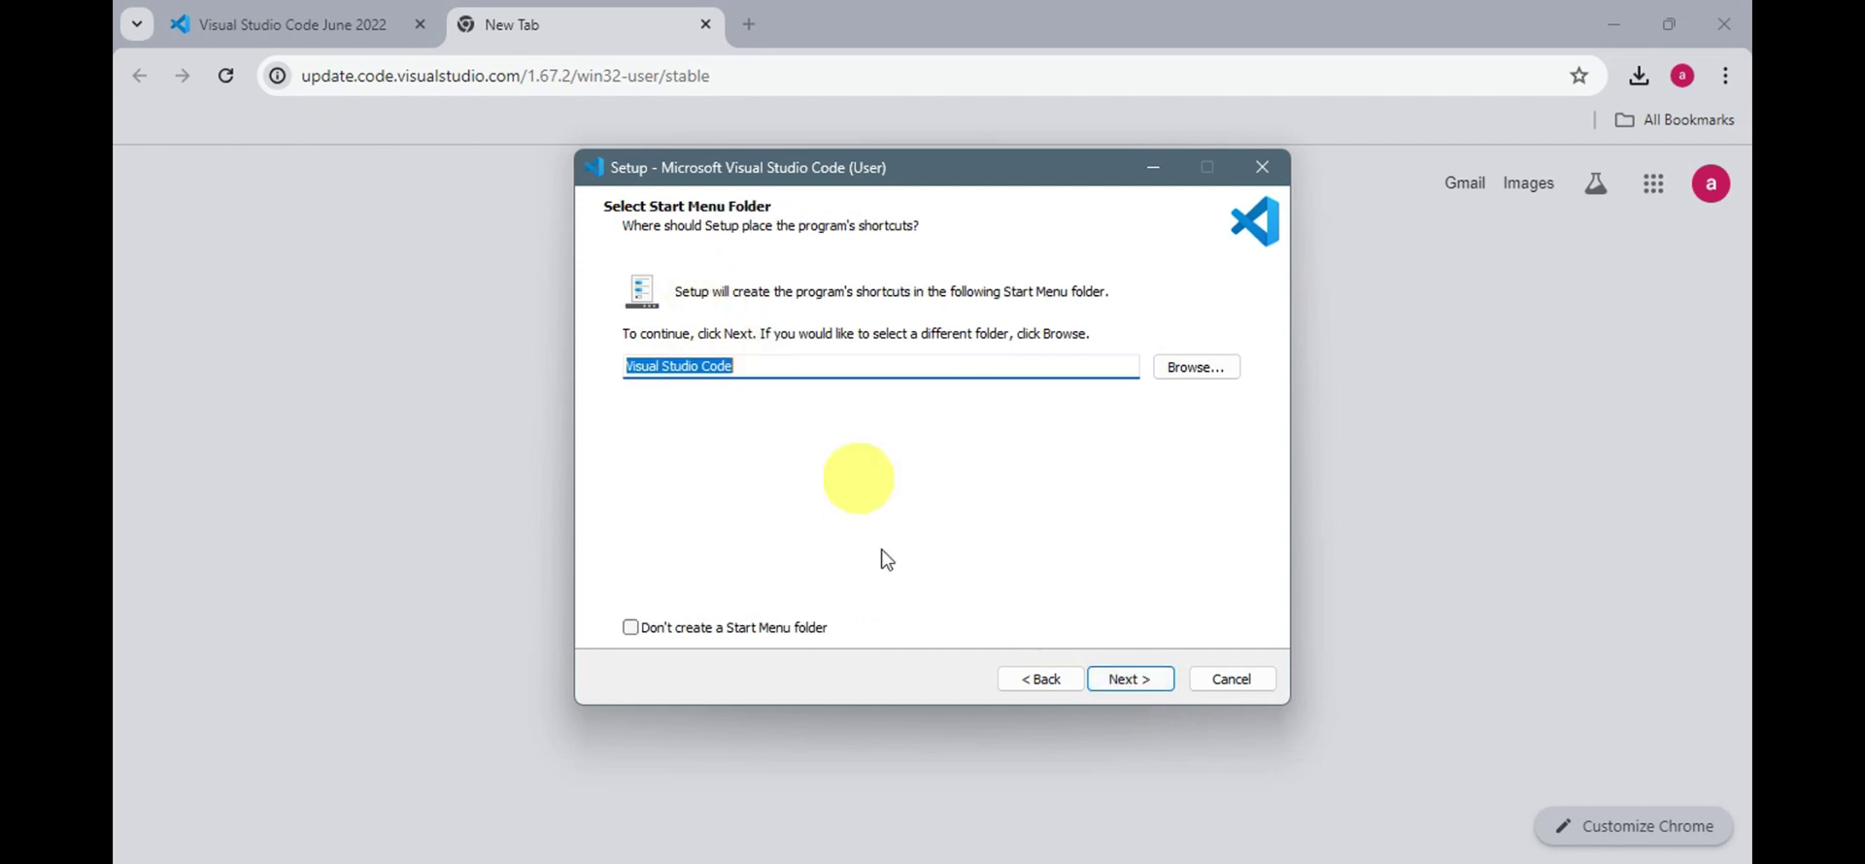
pyautogui.click(1115, 685)
# Install Visual Studio Code and finish the setup with Launch Visual Studio Code left enabled.
pyautogui.click(1135, 680)
pyautogui.click(1144, 682)
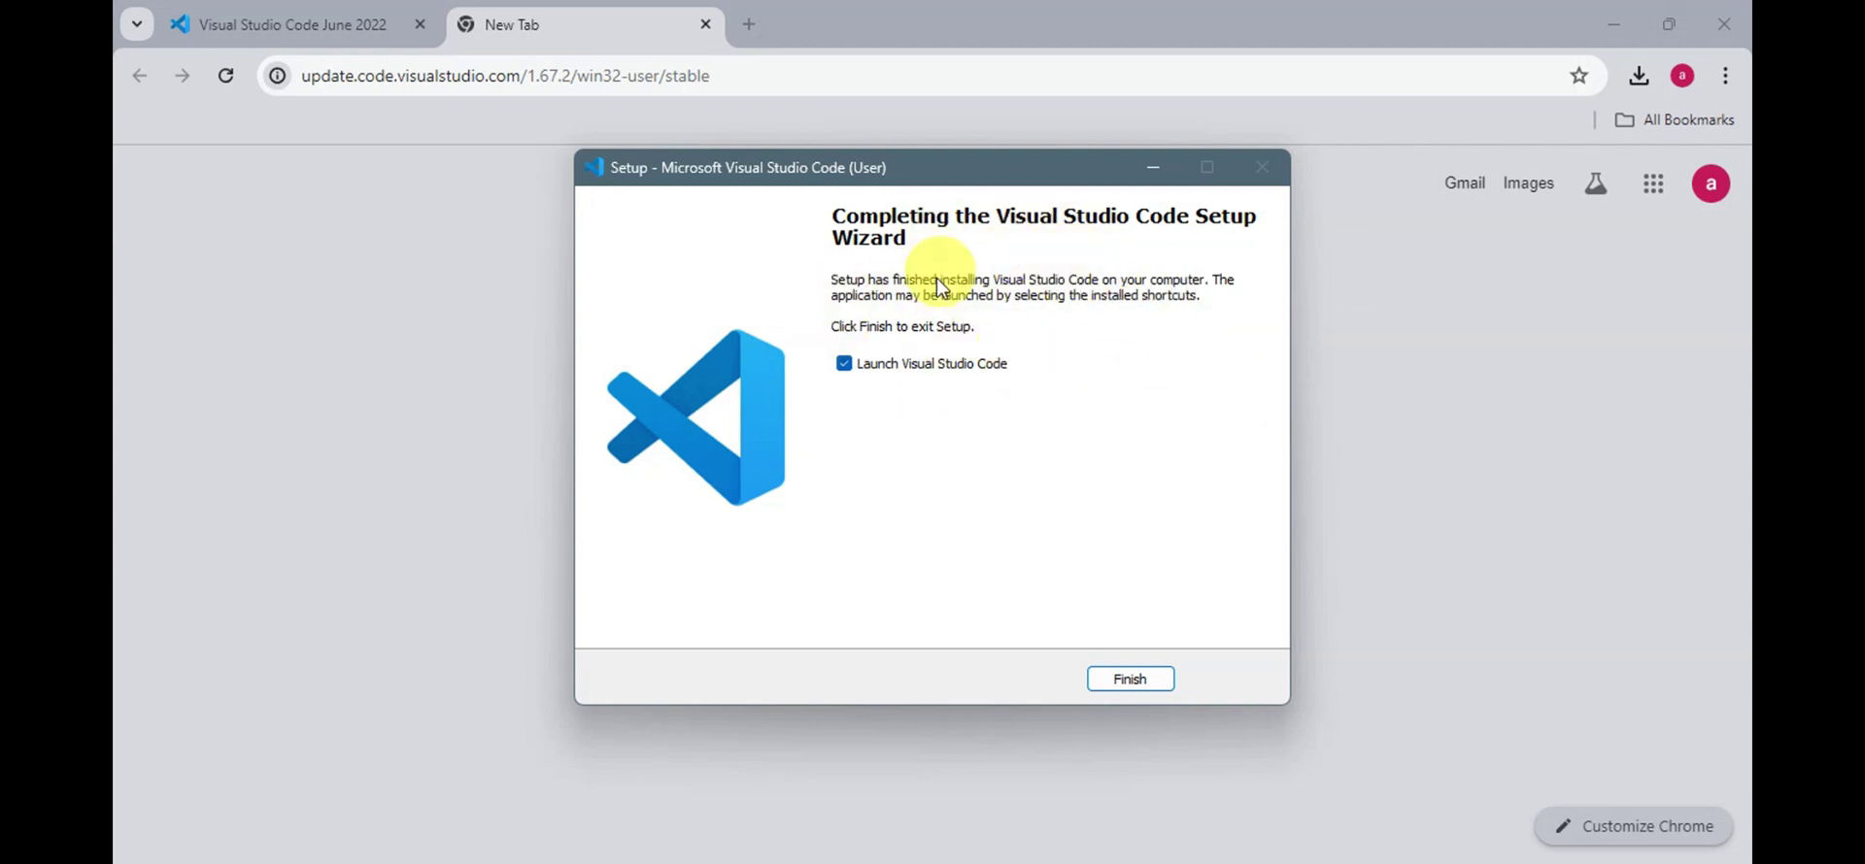
pyautogui.click(1142, 686)
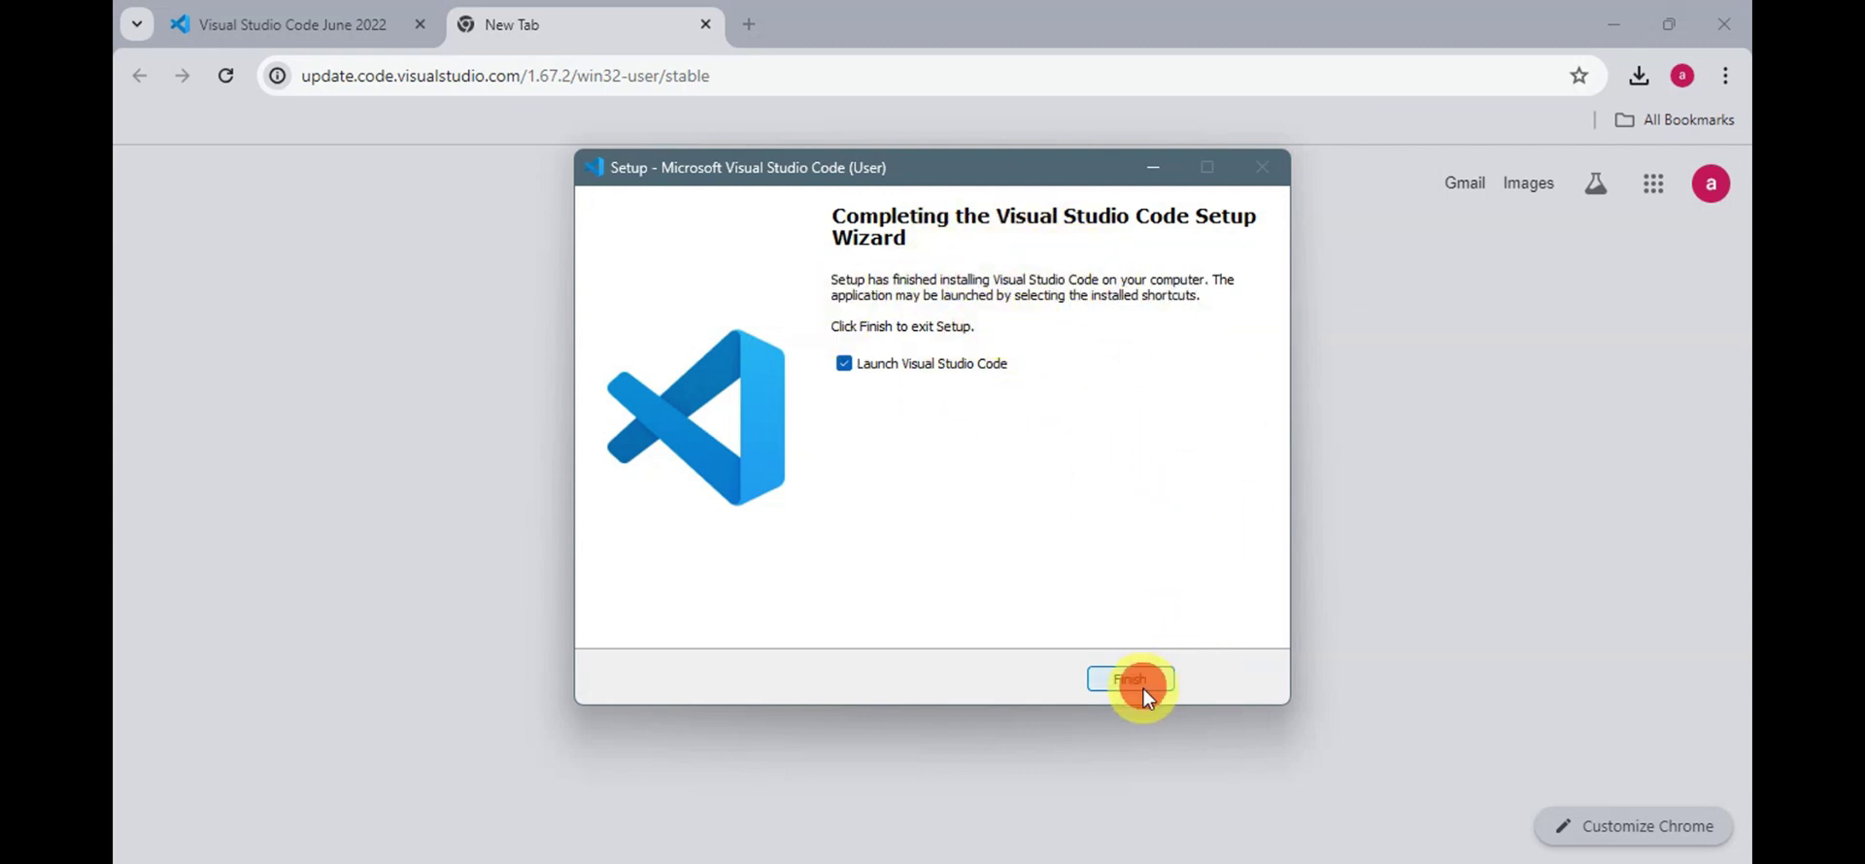